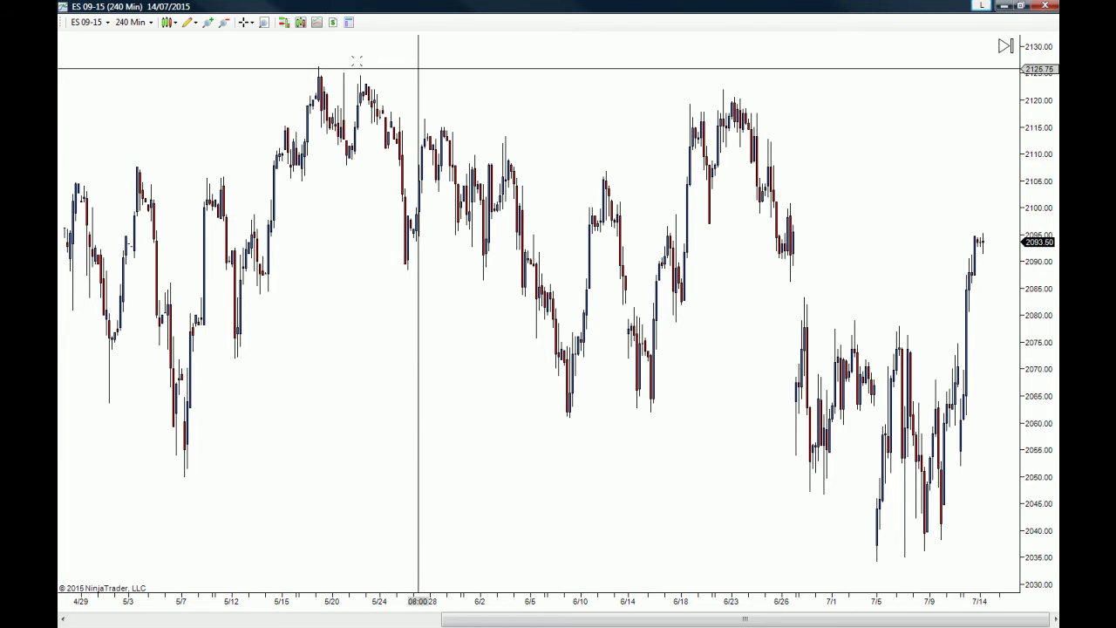
- Show the Chart Trader panel beside the ES 09-15 chart, on account Sim101 with quantity 2
left_click(284, 24)
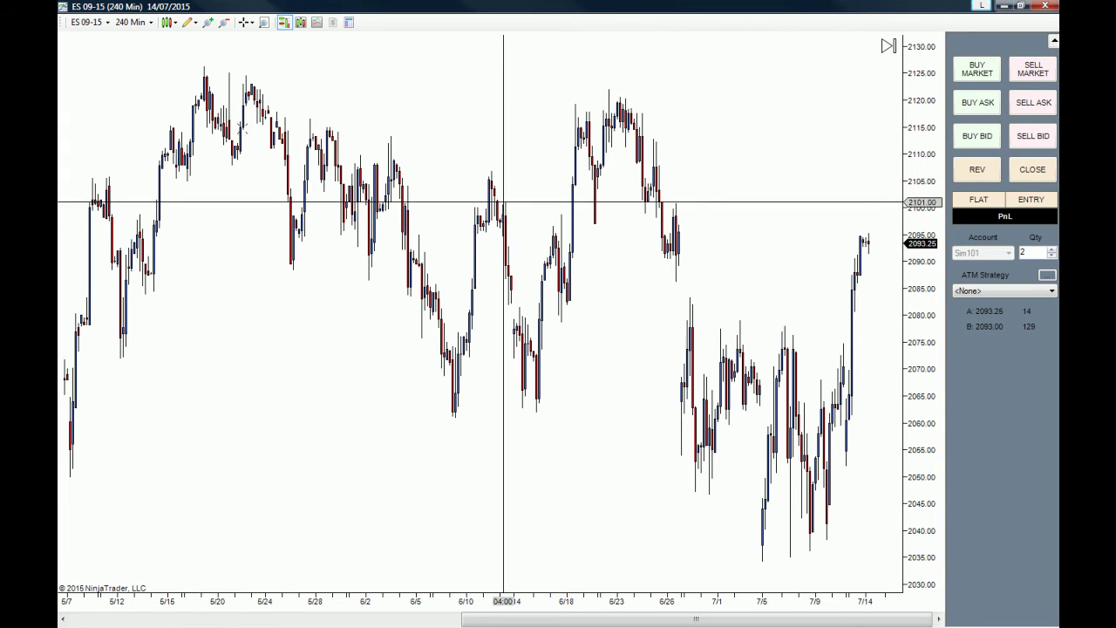
- Draw a horizontal resistance line near 2098, then turn on the crosshair and pan the chart
left_click(193, 22)
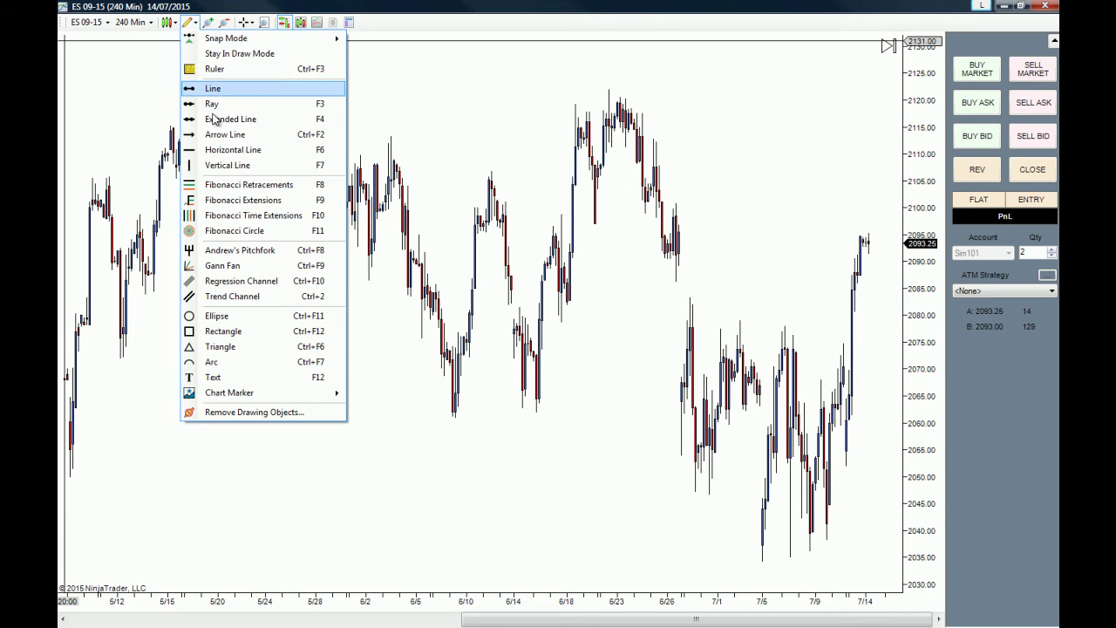
left_click(221, 150)
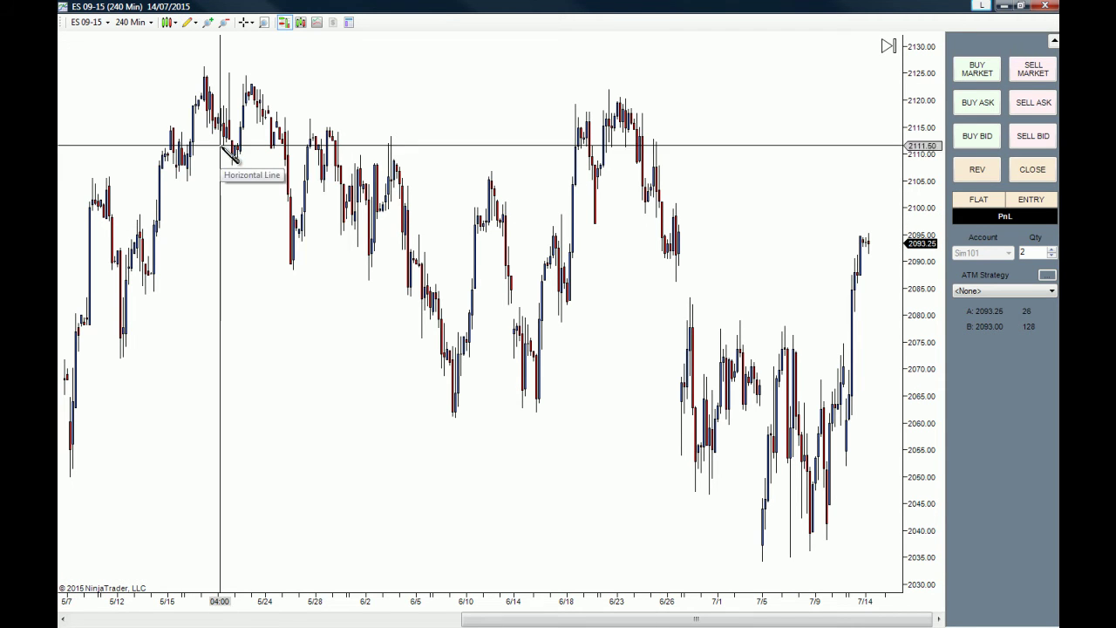
left_click(685, 214)
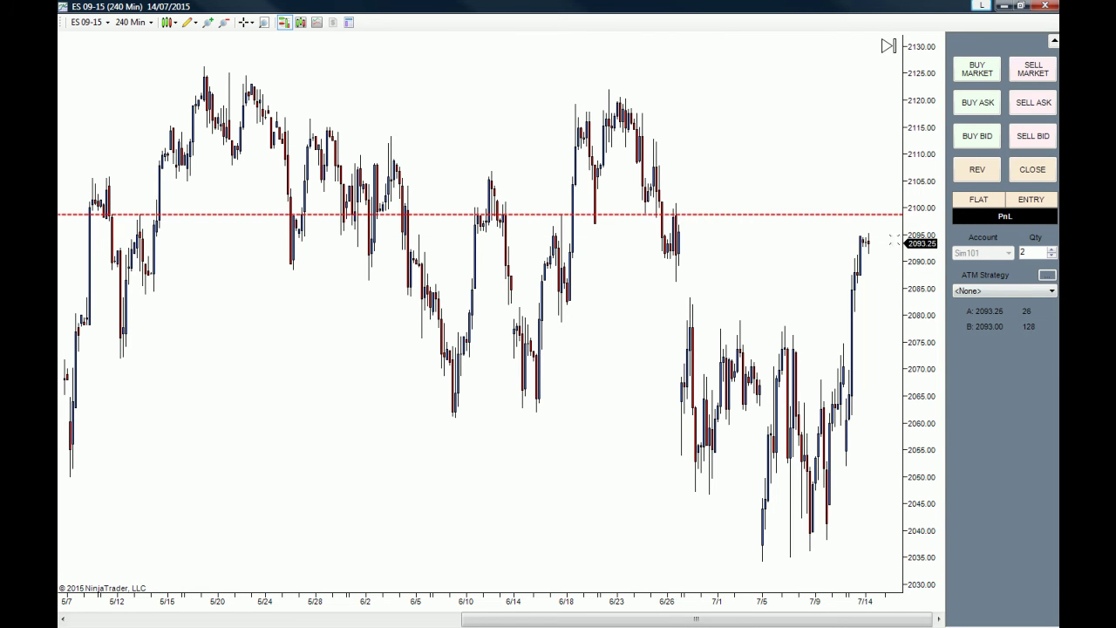
middle_click(678, 216)
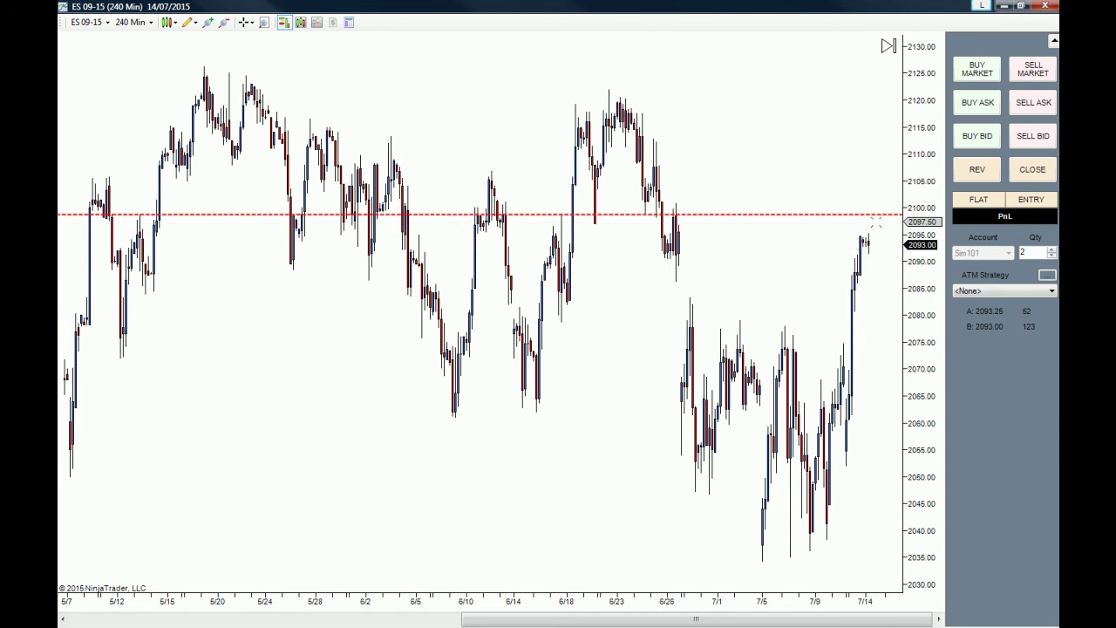
left_click_drag(810, 120, 766, 273)
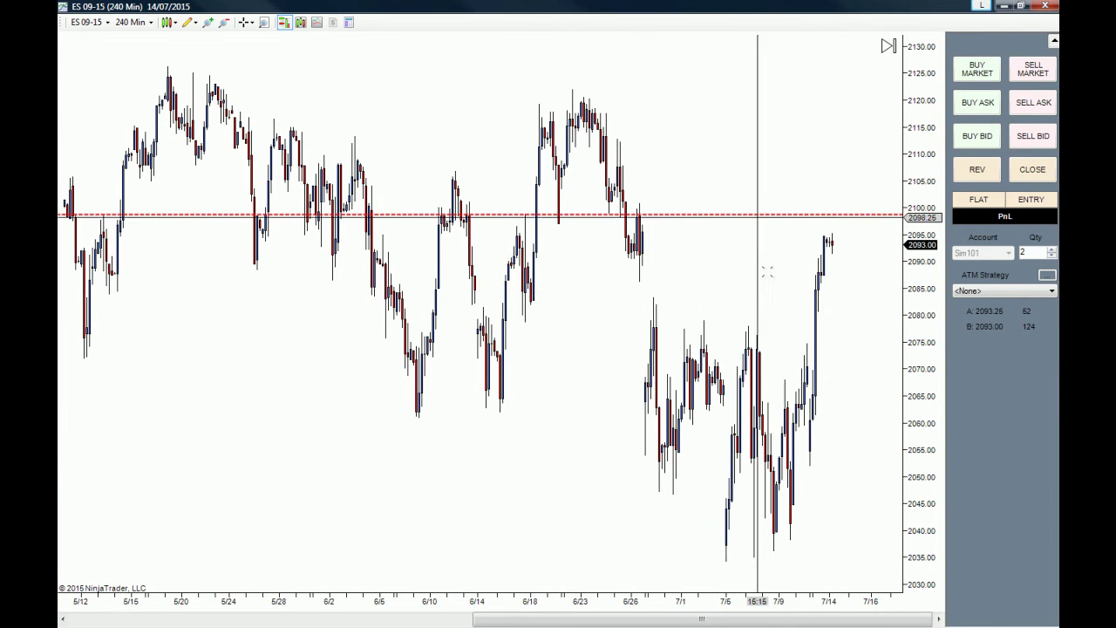
- Place and confirm a Sell Limit order for 2 contracts at 2098.00
right_click(840, 222)
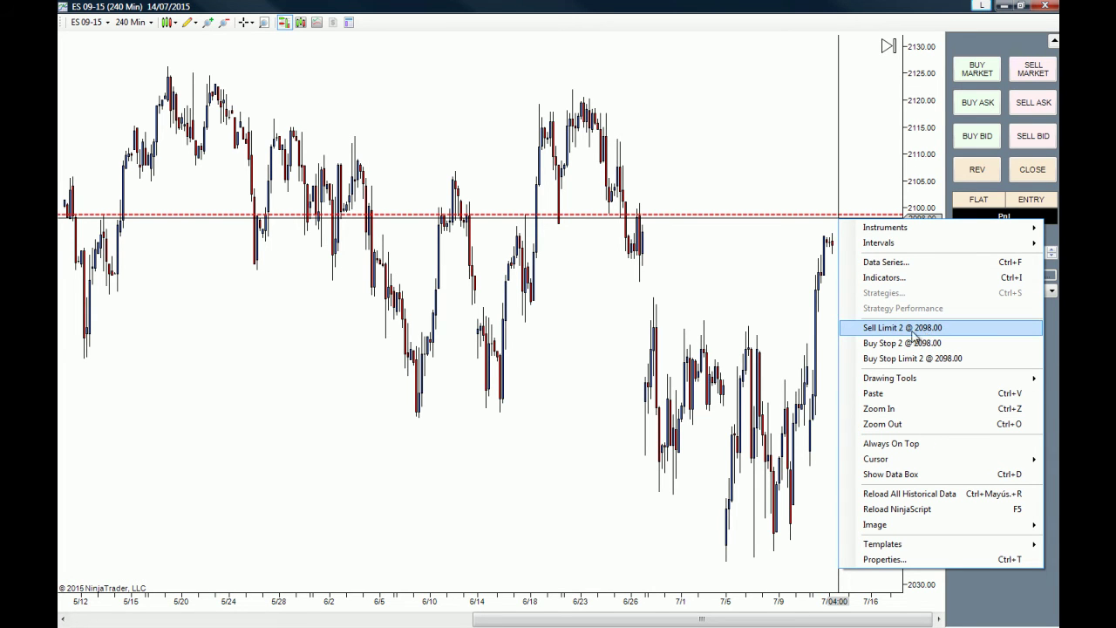
left_click(870, 329)
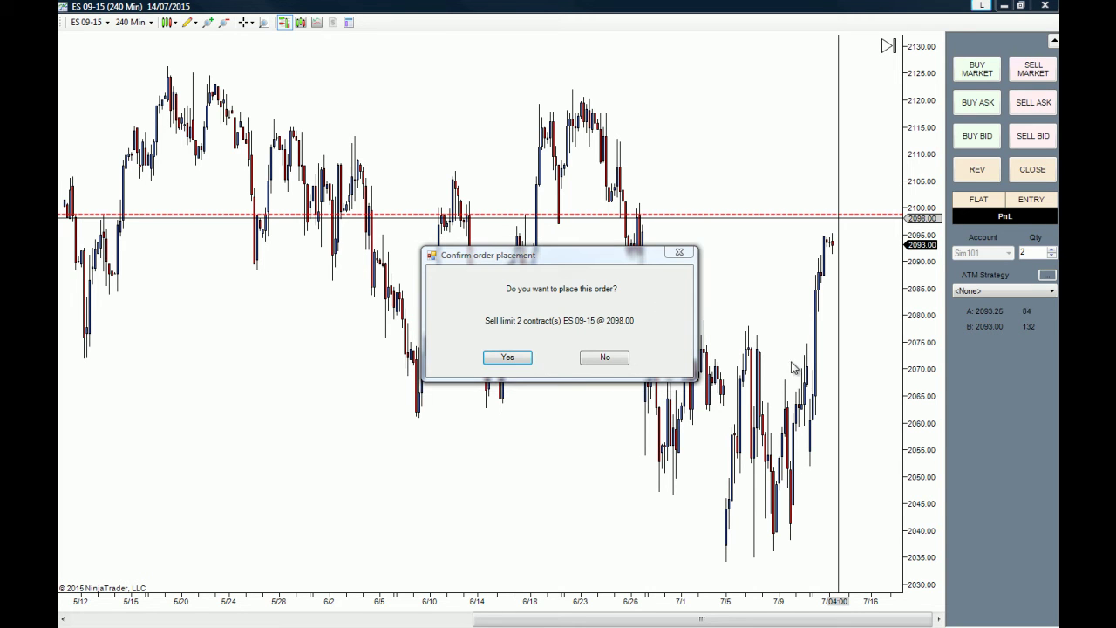
left_click(508, 358)
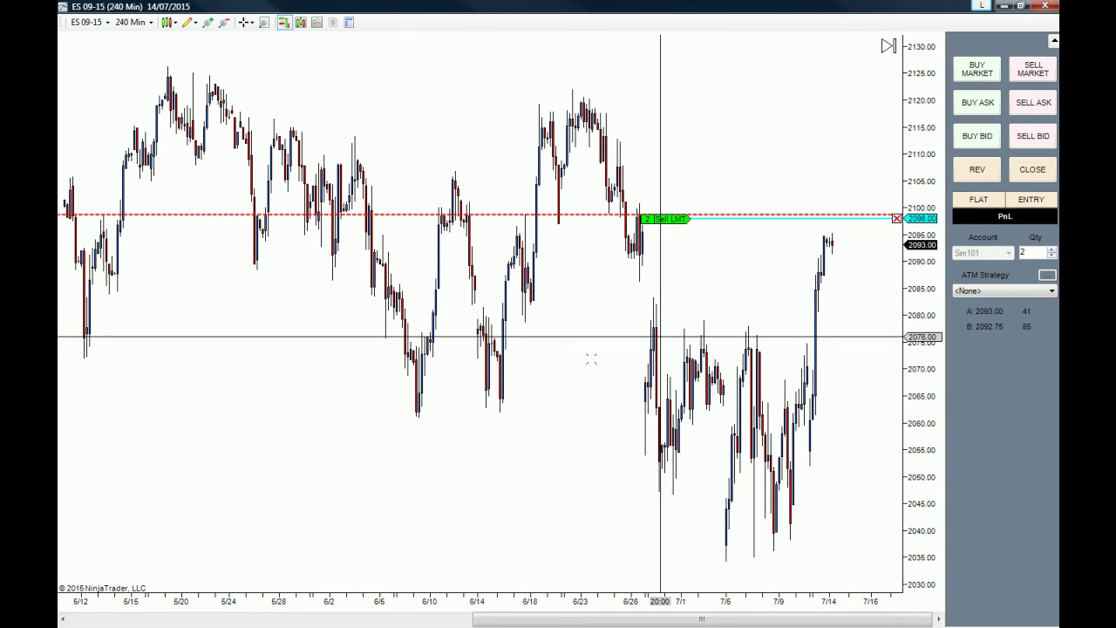
- Draw a second horizontal line marking support near 2078
scroll(470, 112, "up", 3)
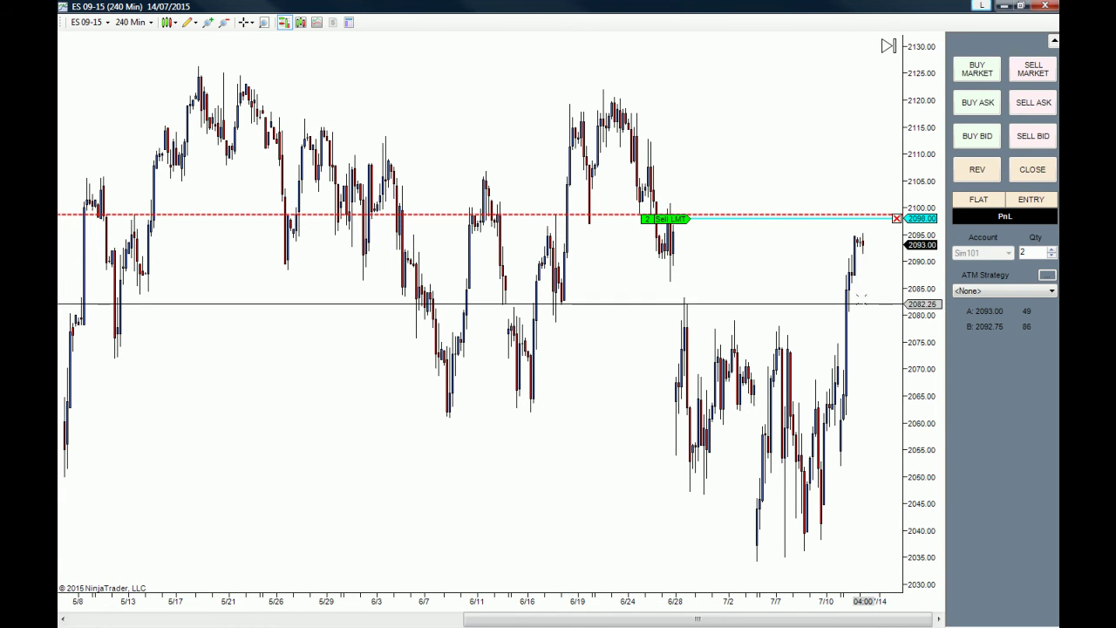
left_click(184, 22)
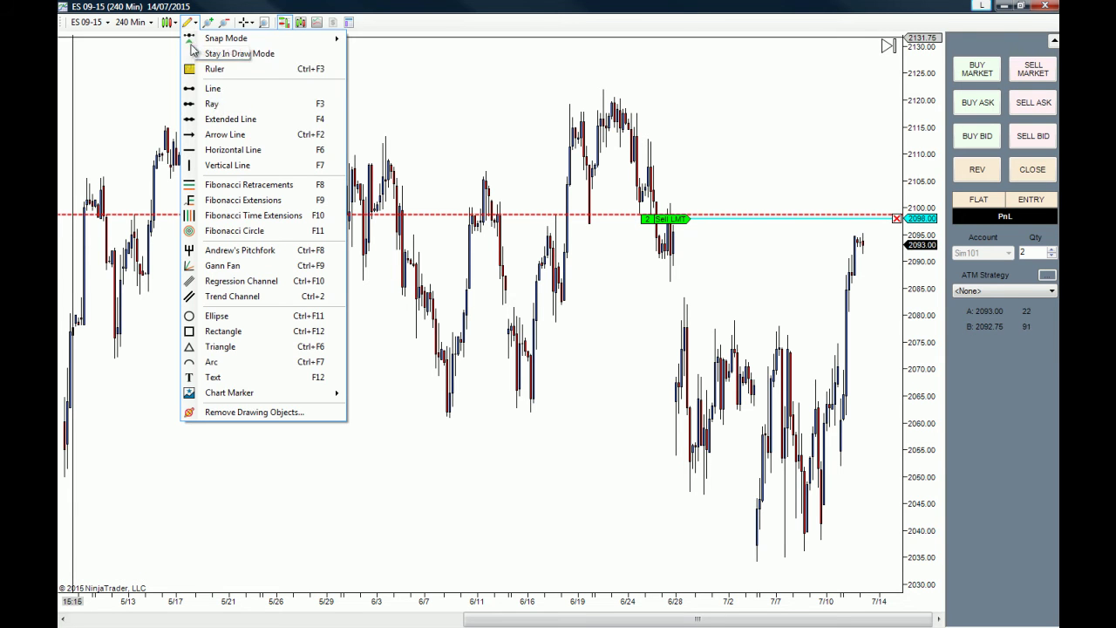
left_click(225, 152)
left_click(711, 328)
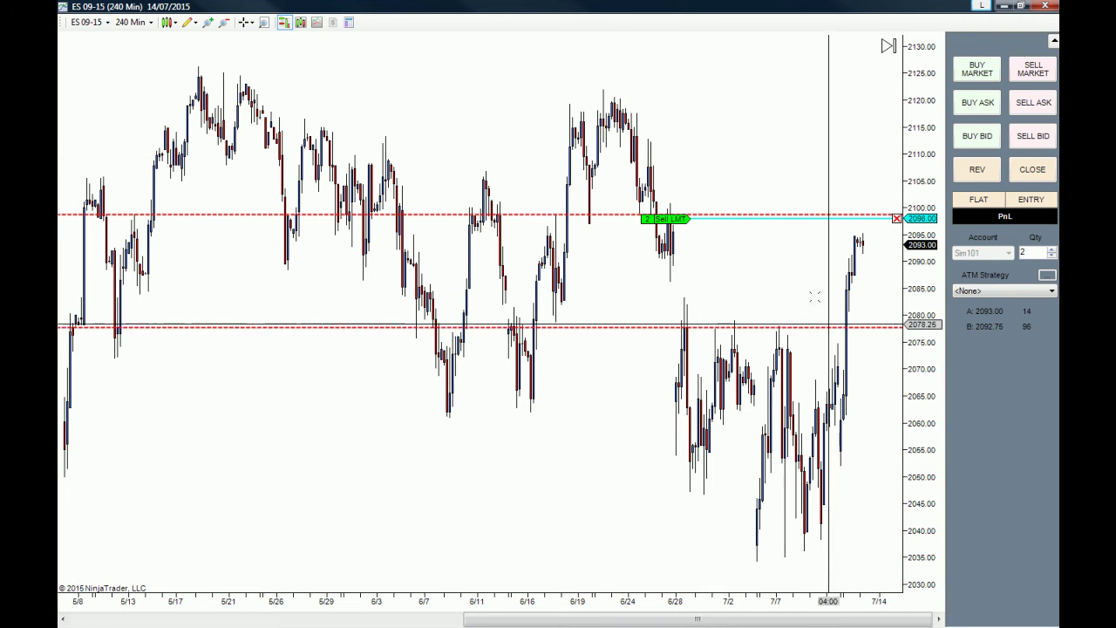
left_click_drag(730, 284, 637, 283)
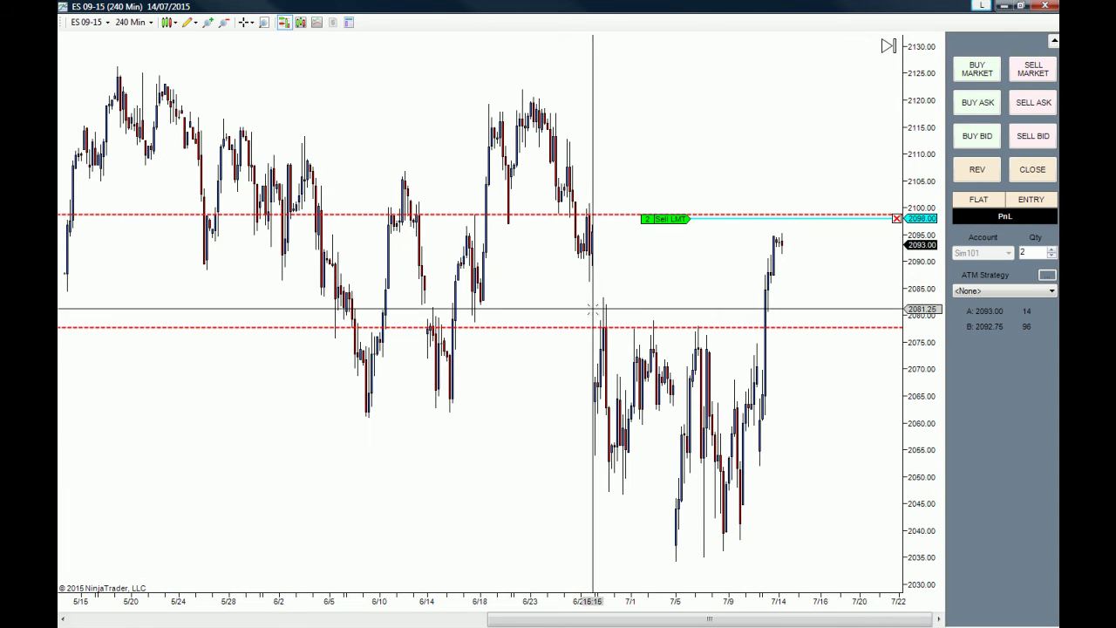
- Place and confirm a Buy Limit order for 2 contracts at 2078.75 on the support line
right_click(821, 328)
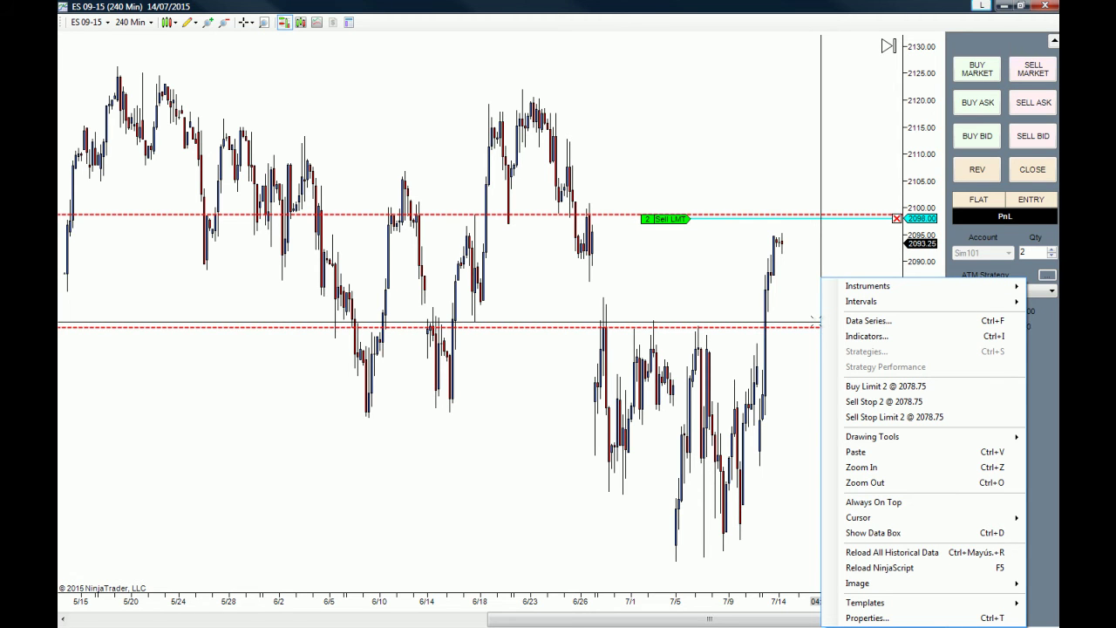
left_click(890, 387)
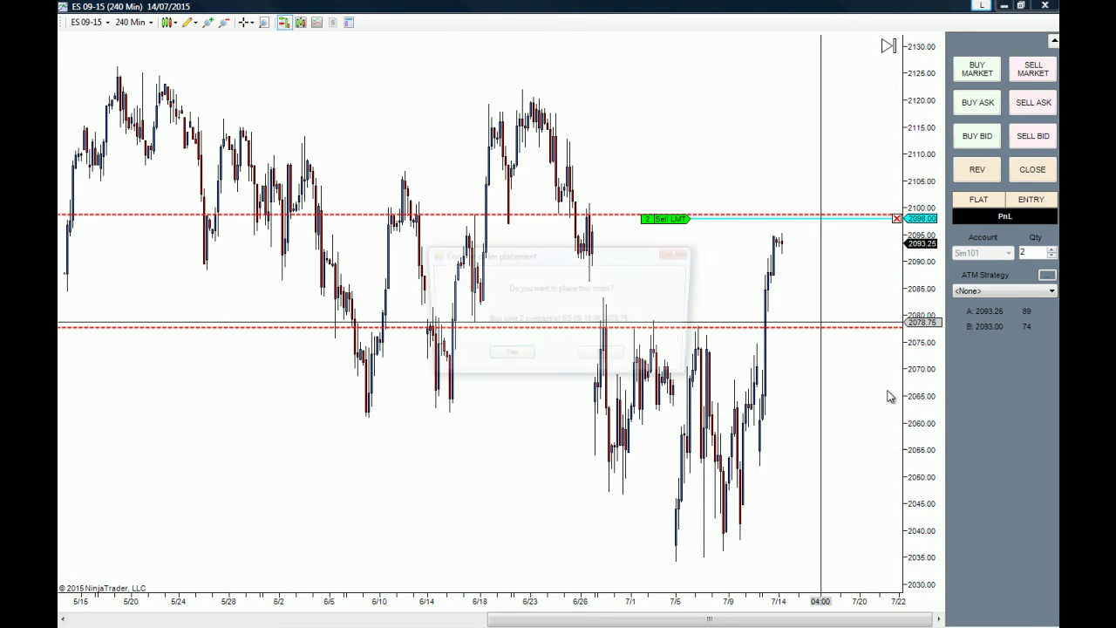
left_click(515, 353)
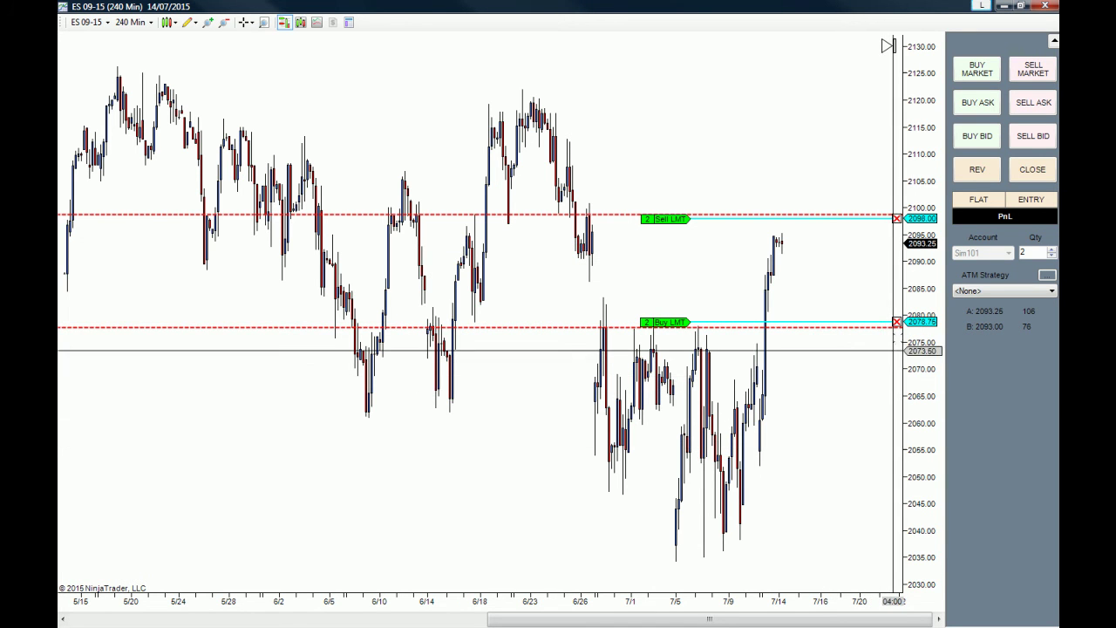
- Cancel both the buy and sell limit orders, then pan back to earlier dates
left_click(896, 322)
left_click(896, 218)
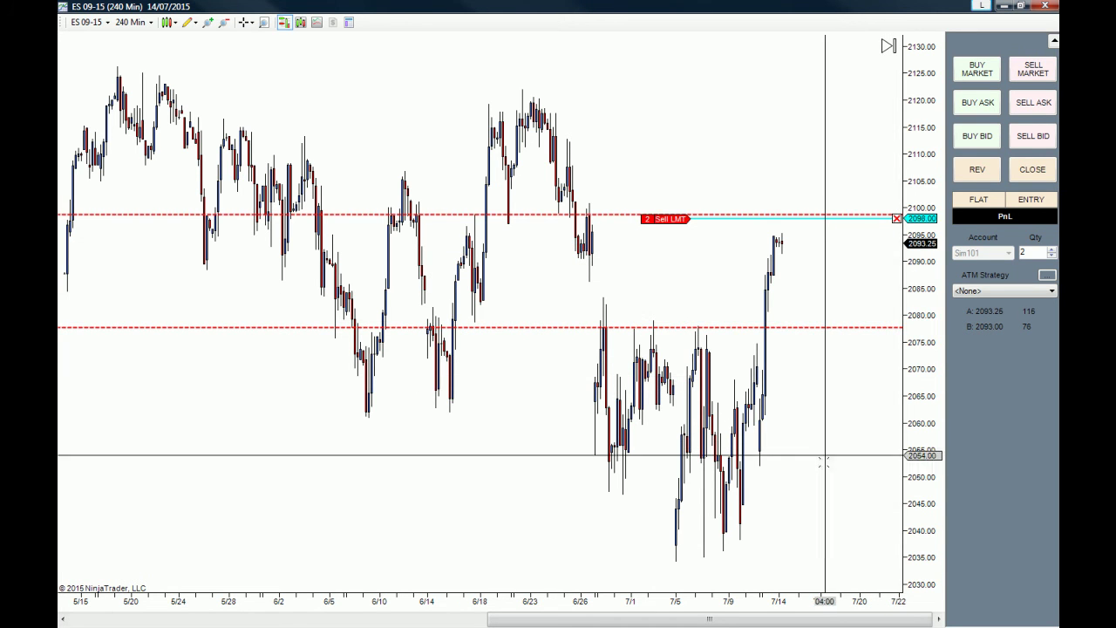
mouse_move(356, 105)
left_mouse_down()
mouse_move(465, 105)
mouse_move(395, 117)
left_mouse_up()
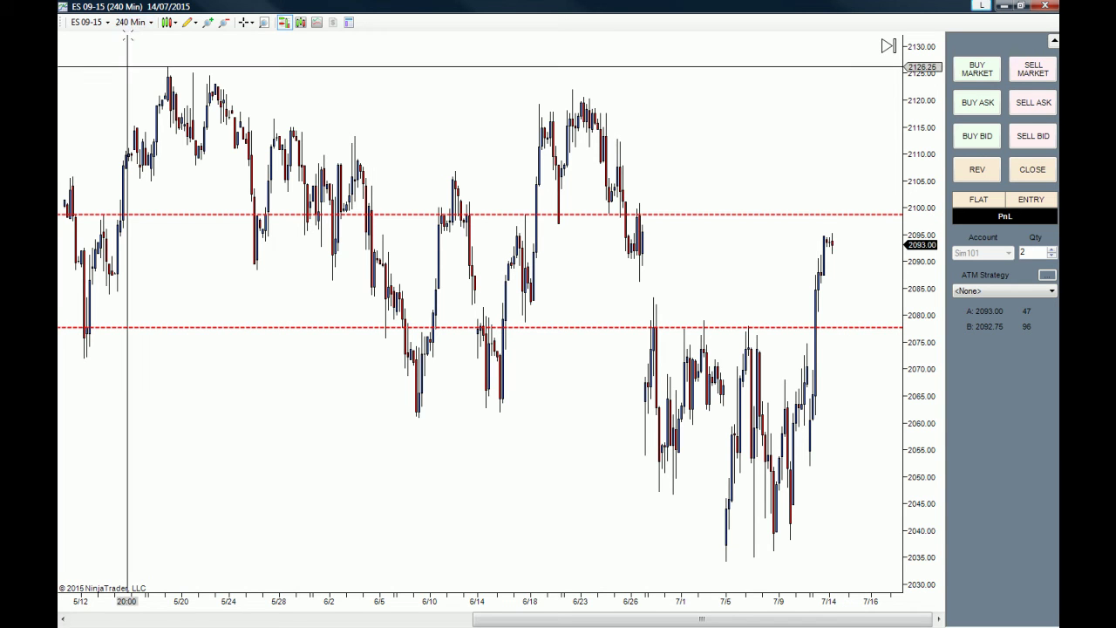
- Change the chart interval from 240 Min to 3 Min bars
key("alt+Down")
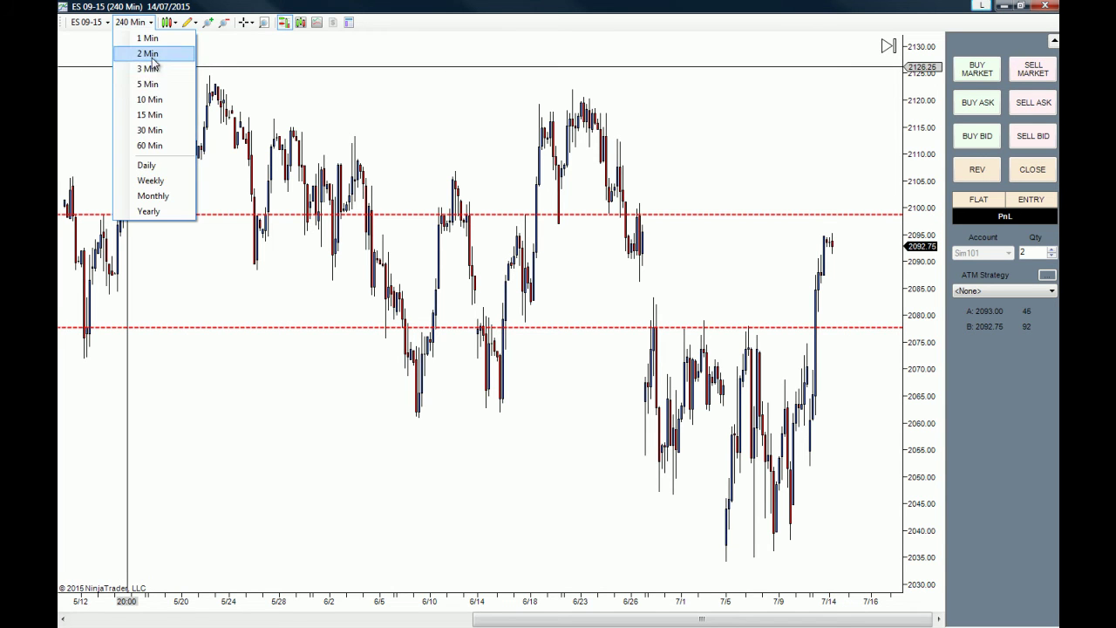
left_click(738, 245)
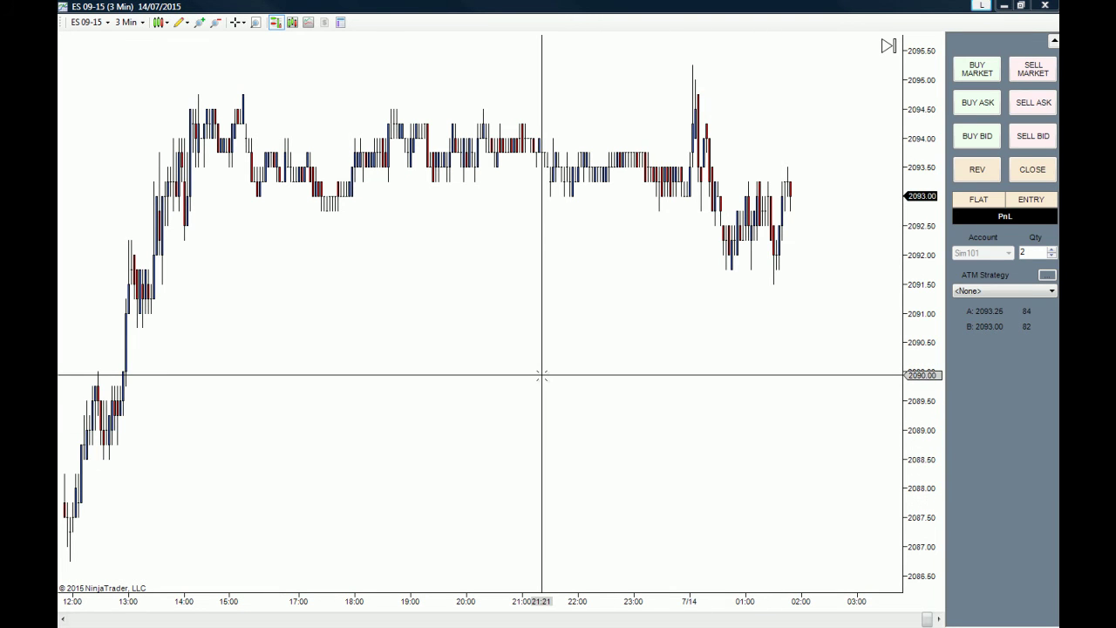
- Sell 2 contracts at market and confirm, opening a short filled at 2093.00
left_click(1032, 73)
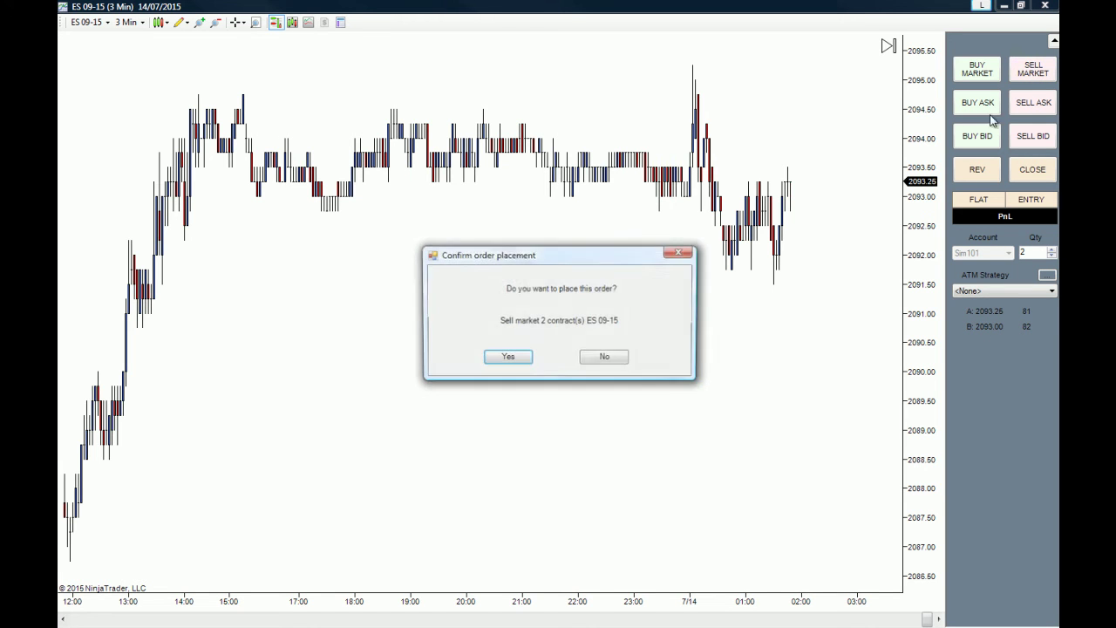
left_click(514, 360)
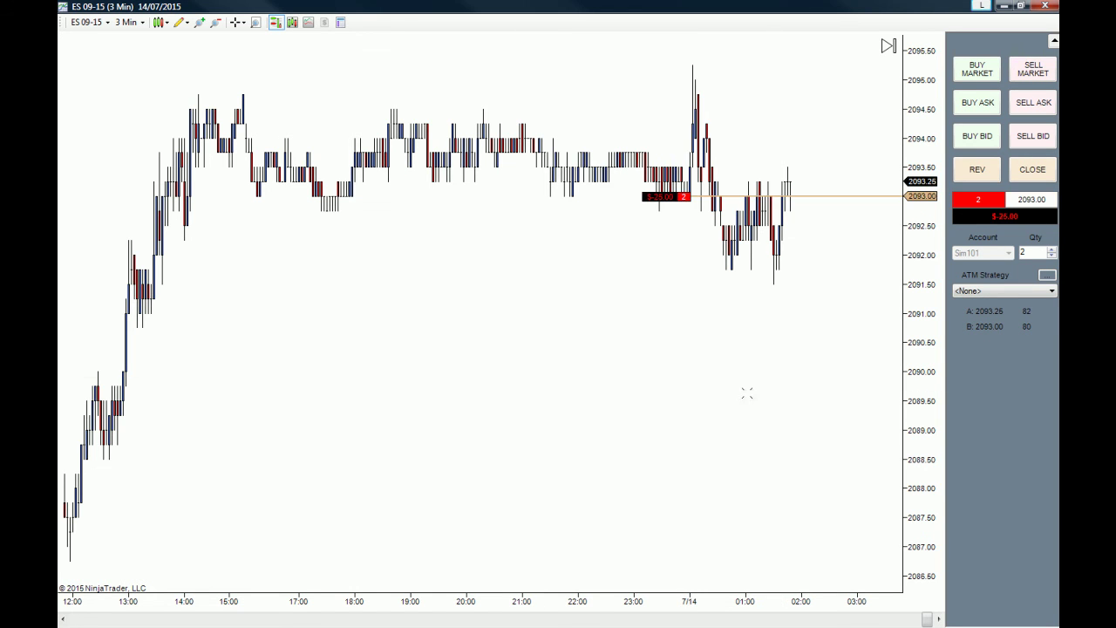
left_click_drag(558, 357, 575, 359)
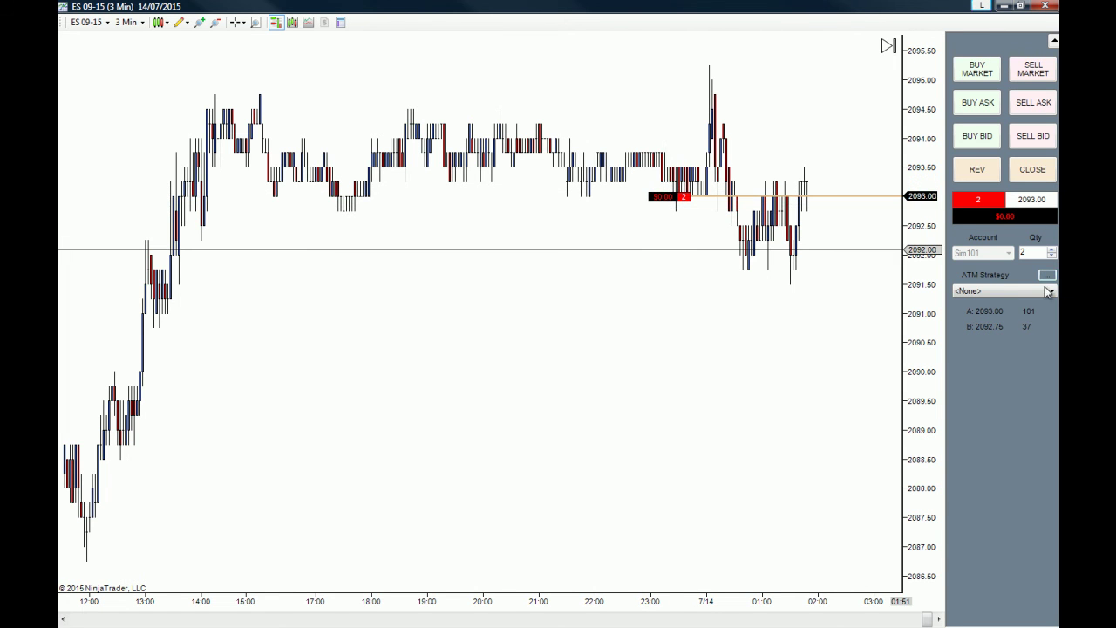
- Cycle the PnL readout through percent, dollars and other units, ending on points
left_click(1006, 218)
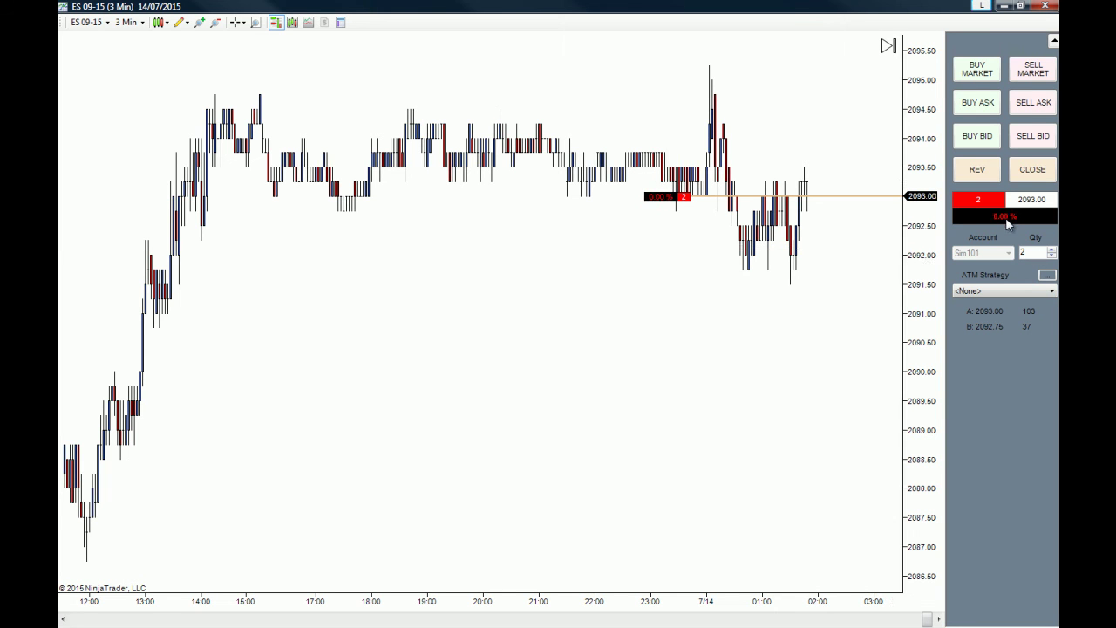
left_click(1007, 218)
left_click(1007, 220)
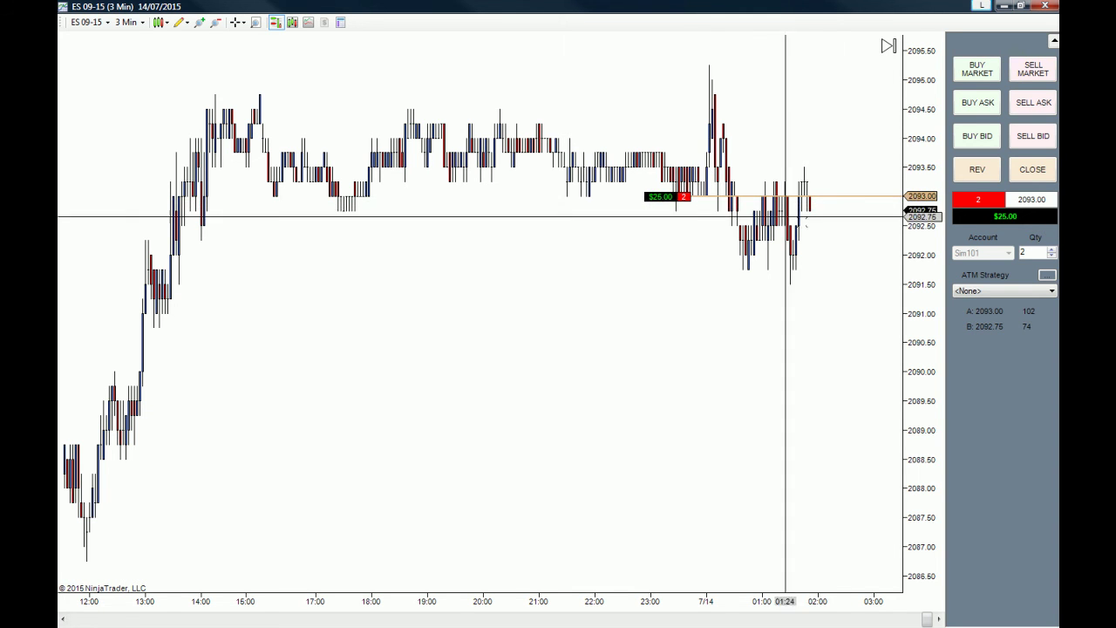
left_click(1005, 218)
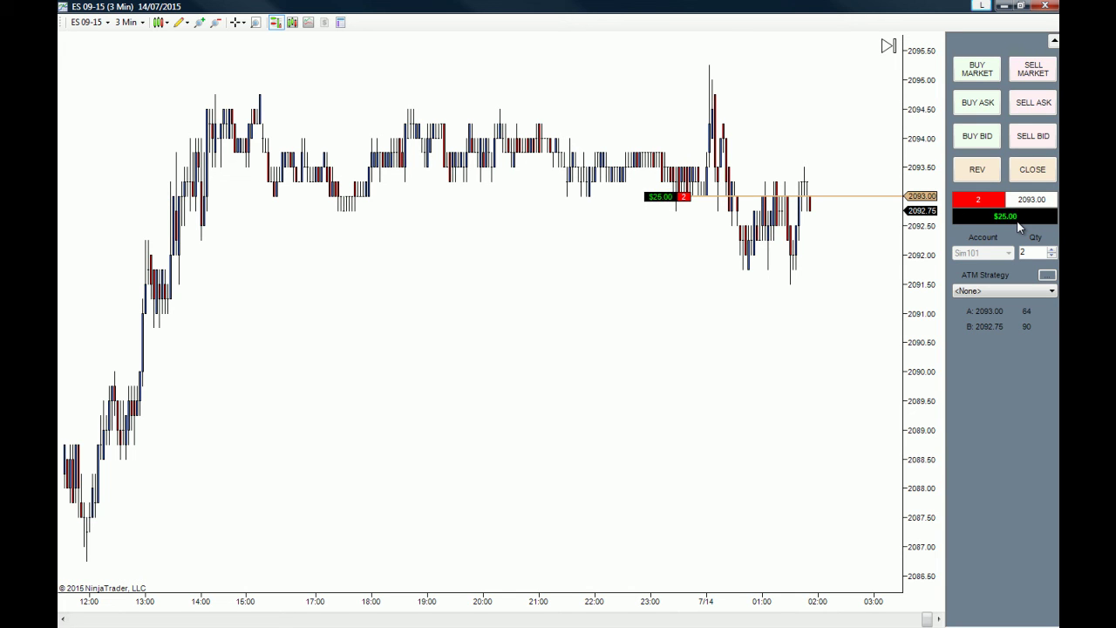
left_click(1016, 222)
- Reverse the 2-contract short into a 2-contract long with the REV button
left_click(978, 171)
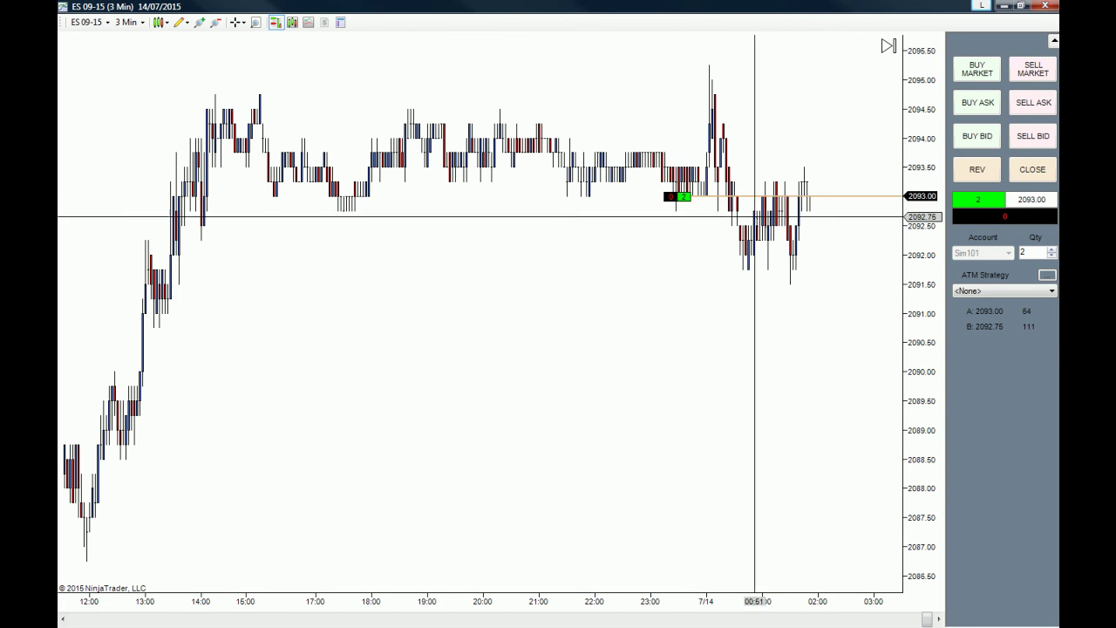
- Place and confirm a Sell Stop order for 2 contracts at 2091.50
right_click(815, 290)
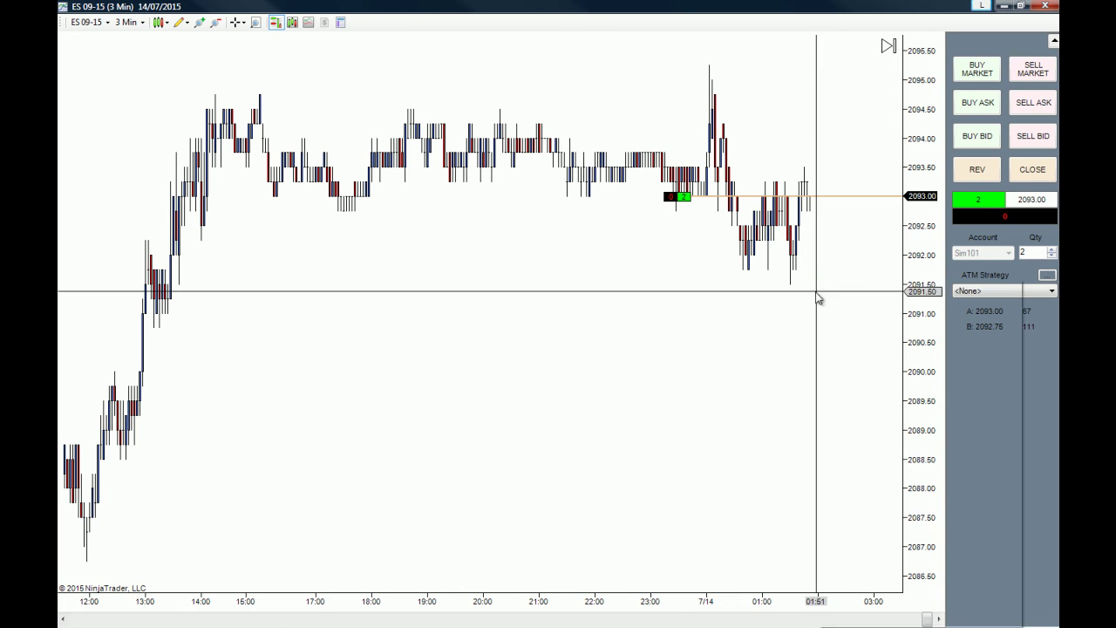
key("Escape")
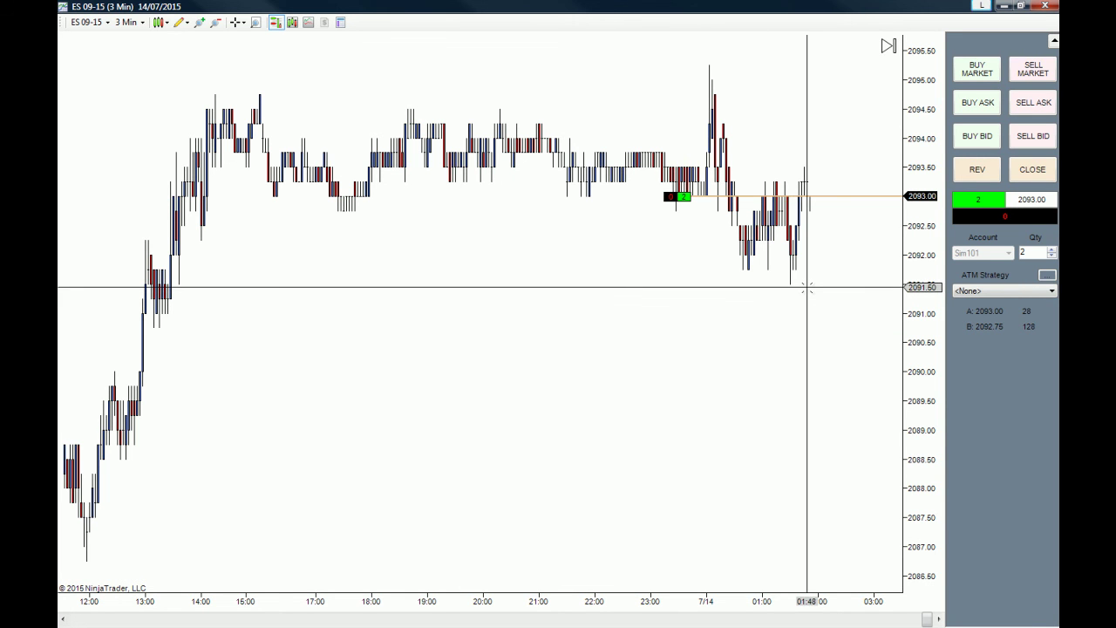
right_click(810, 288)
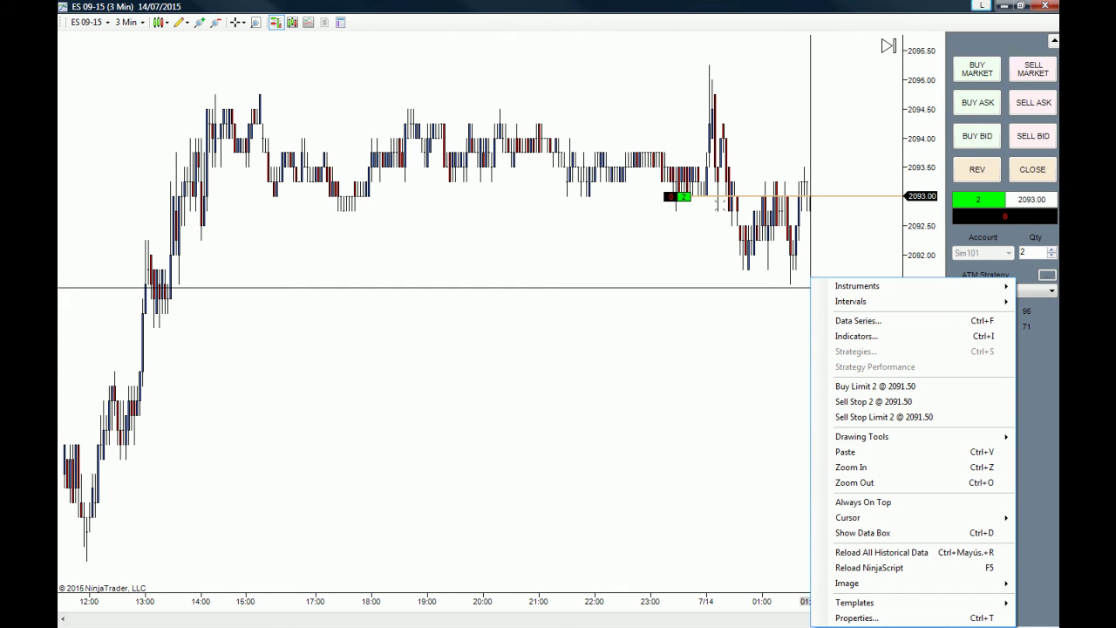
left_click(876, 401)
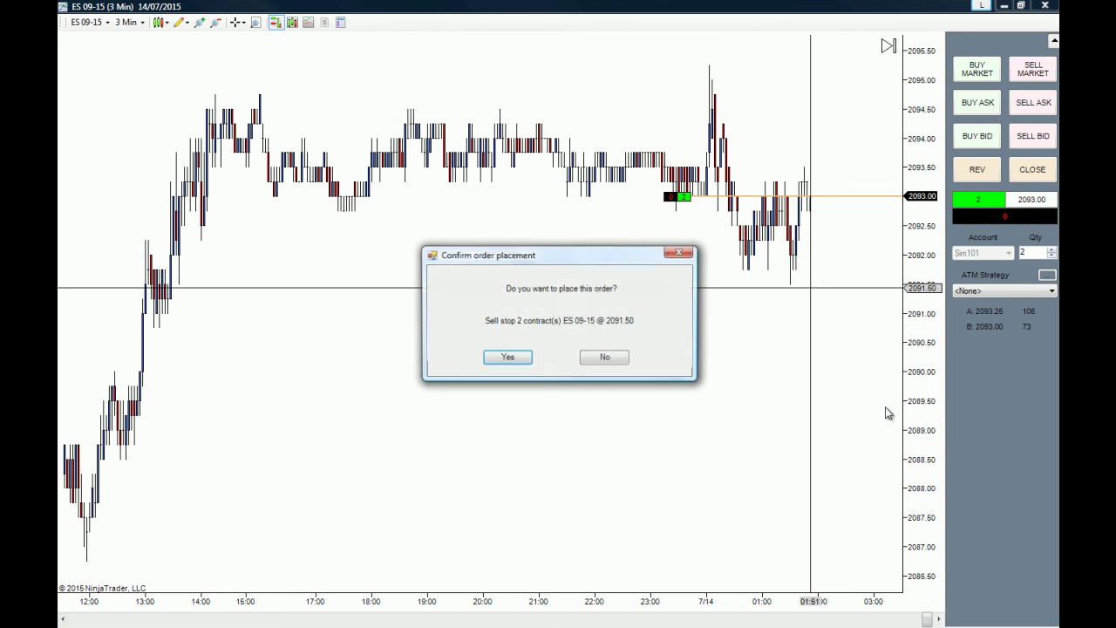
left_click(509, 357)
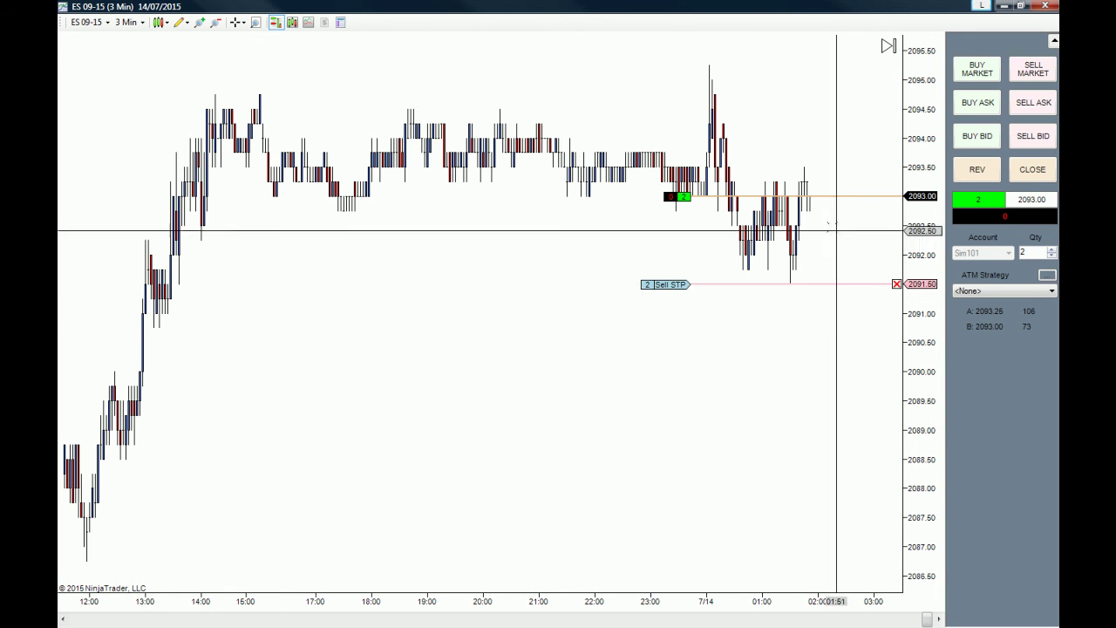